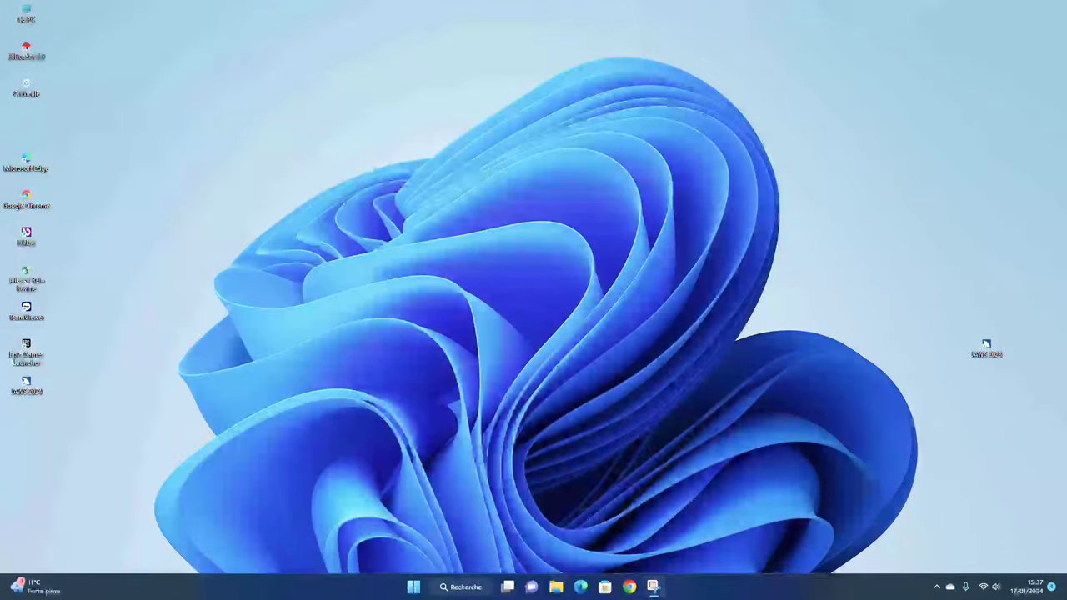
# Step: Open the Windows Accessibilité settings page, move into its category list, and close the settings
pyautogui.press('super+u')
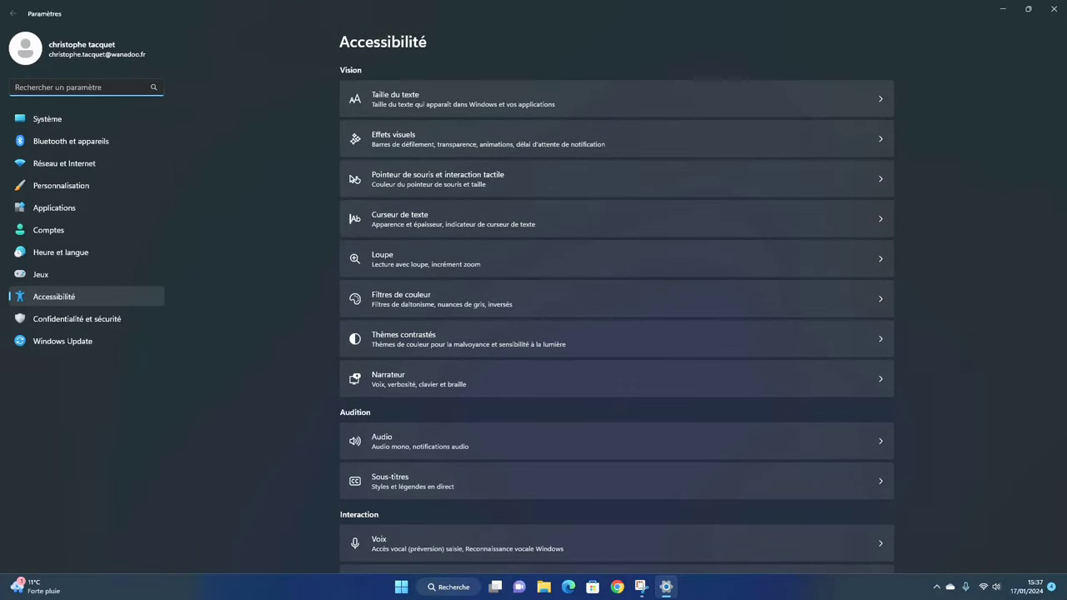
pyautogui.press('Tab')
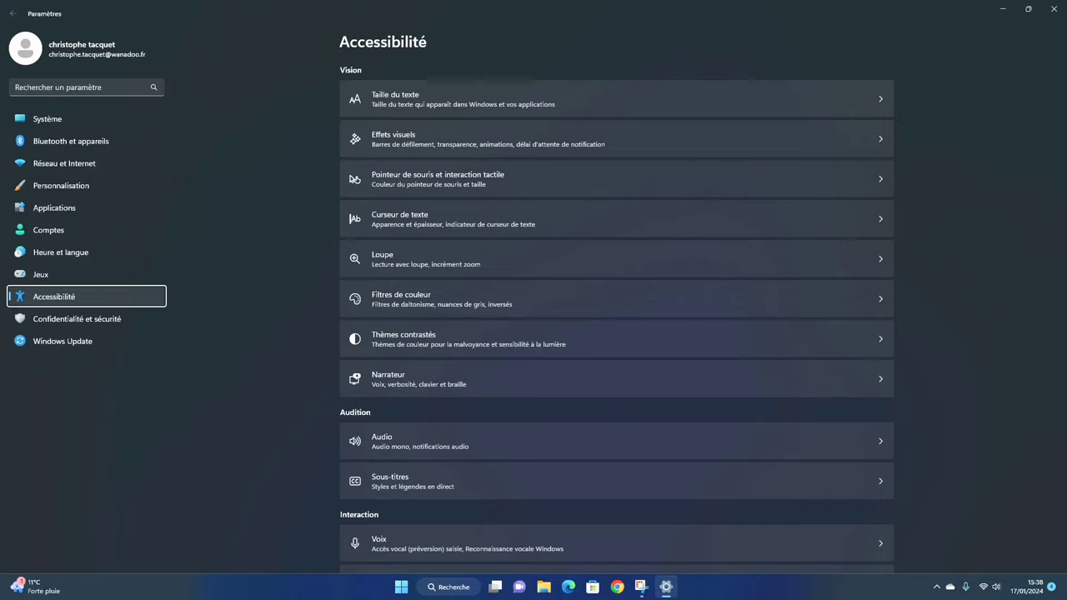
pyautogui.hotkey('alt', 'F4')
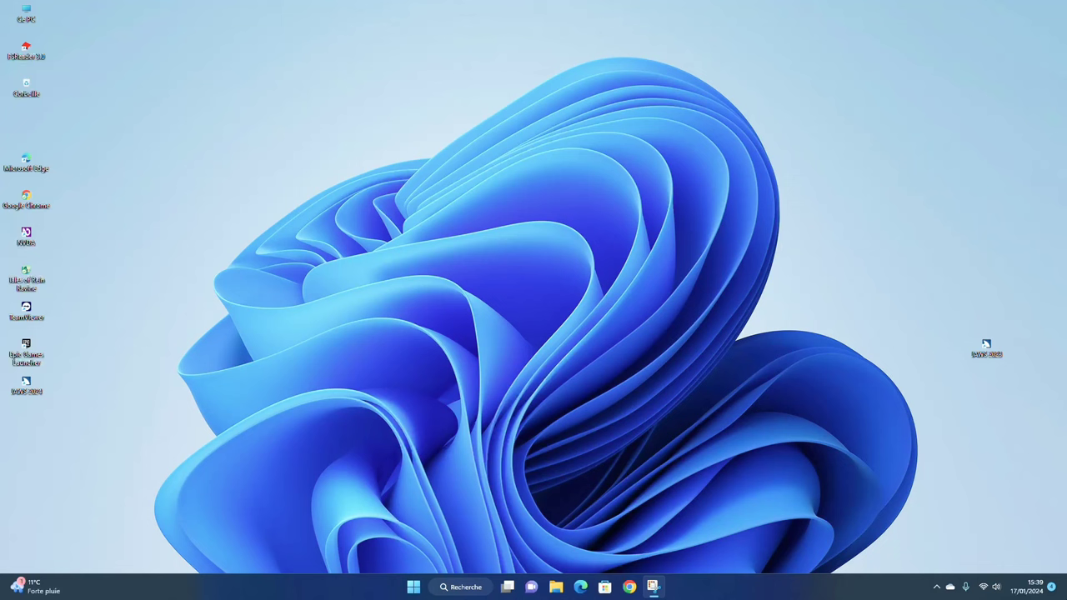
# Step: Quit the NVDA screen reader
pyautogui.press('Insert+q')
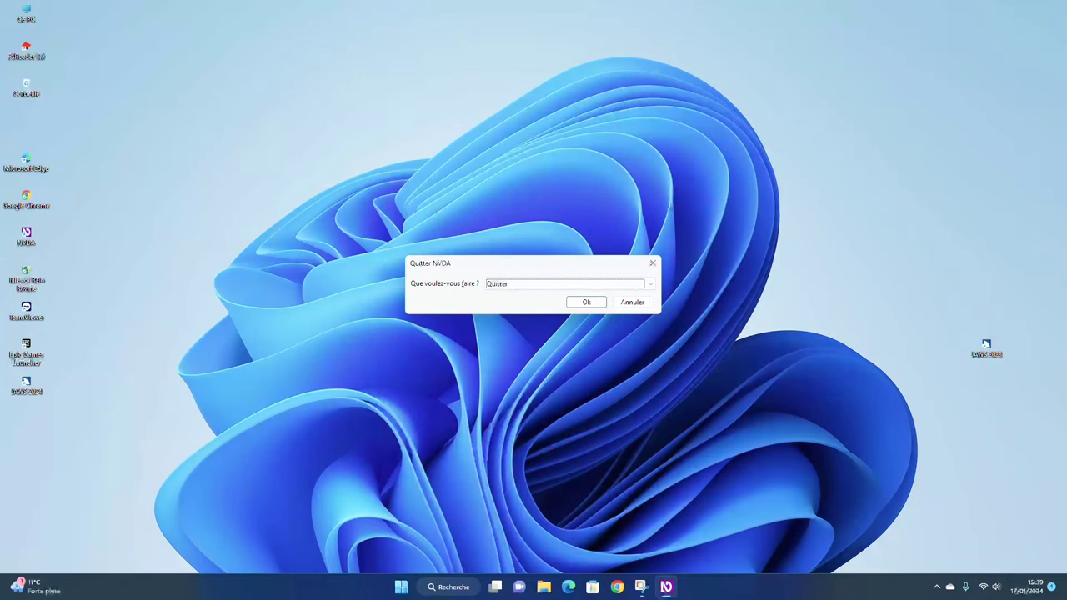
pyautogui.press('Return')
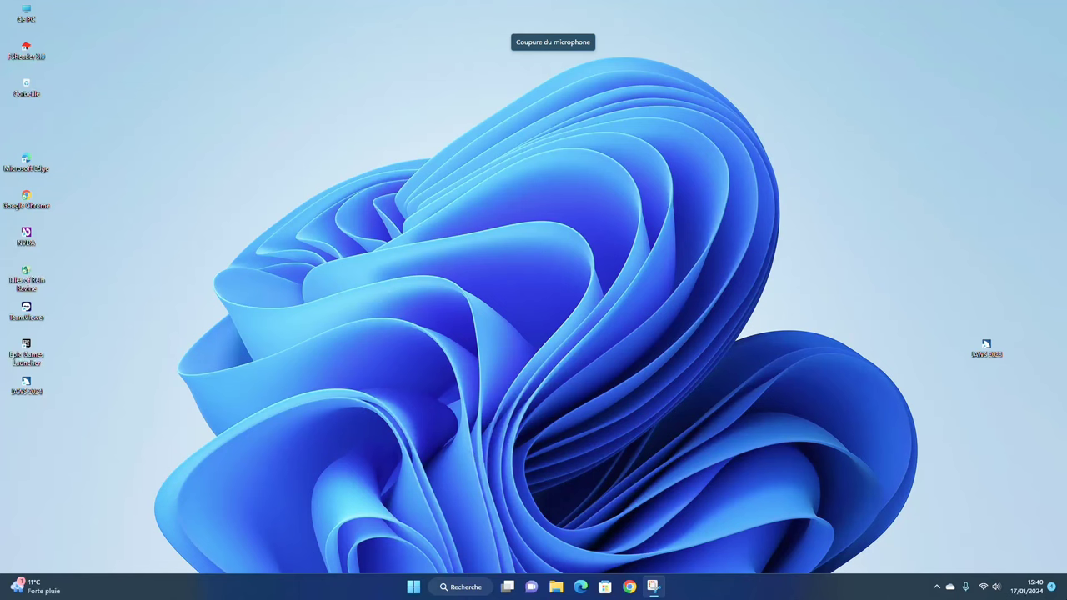
# Step: Start Narrator, return to the beginning of its welcome page, and turn Narrator off
pyautogui.press('super+ctrl+Return')
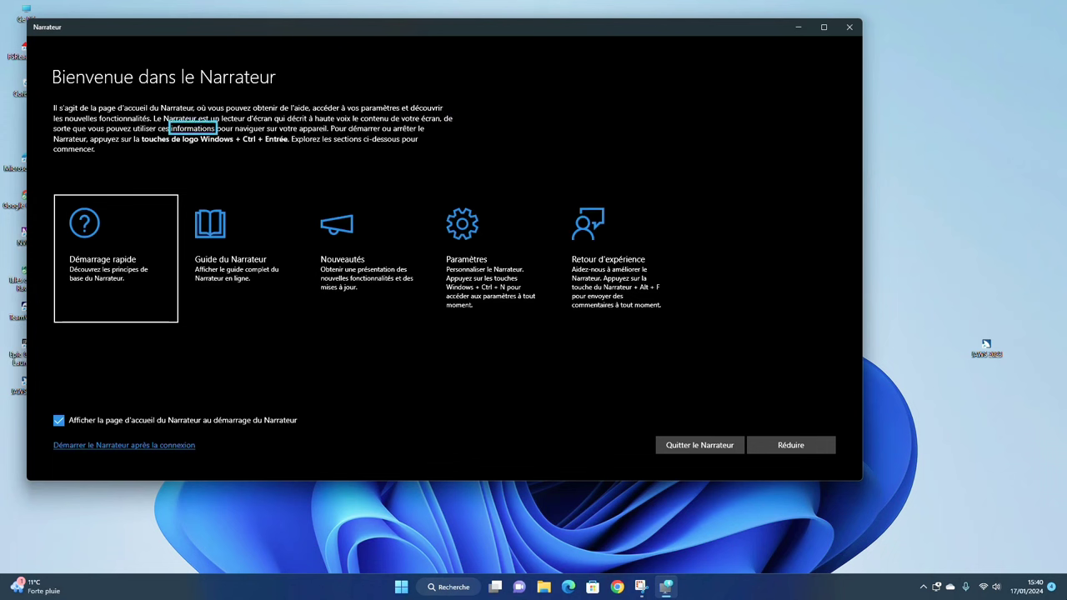
pyautogui.hotkey('ctrl', 'Home')
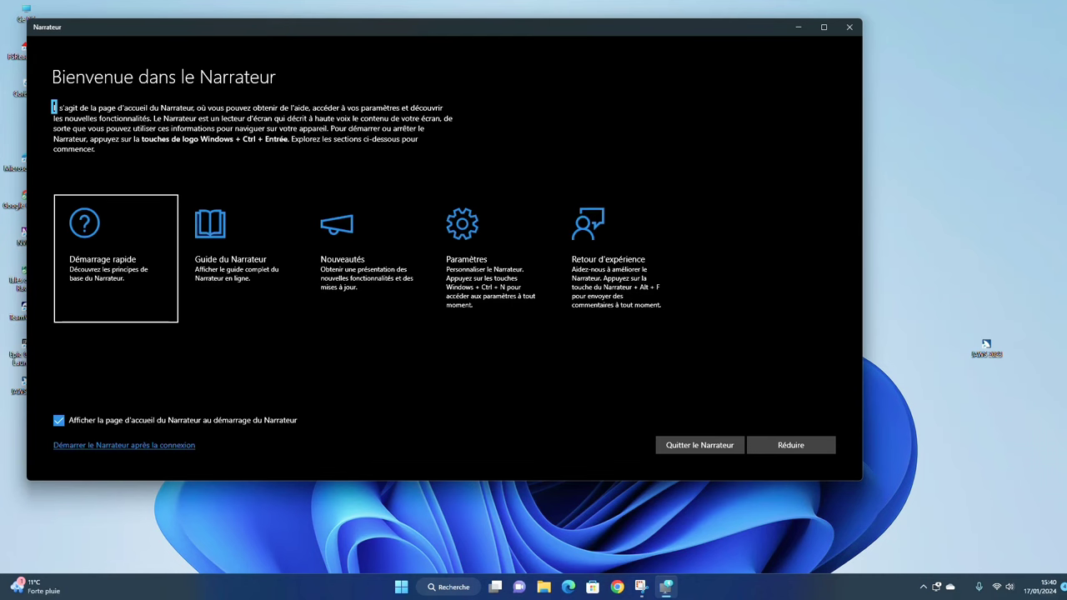
pyautogui.press('ctrl+super+Return')
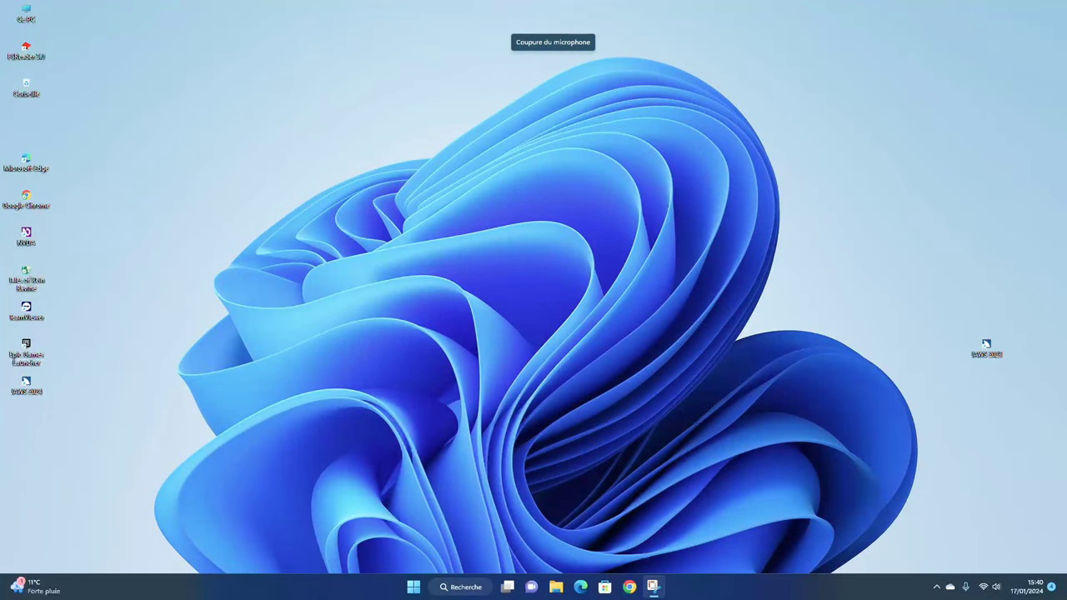
# Step: Start Narrator and minimize its welcome window
pyautogui.press('ctrl+super+Return')
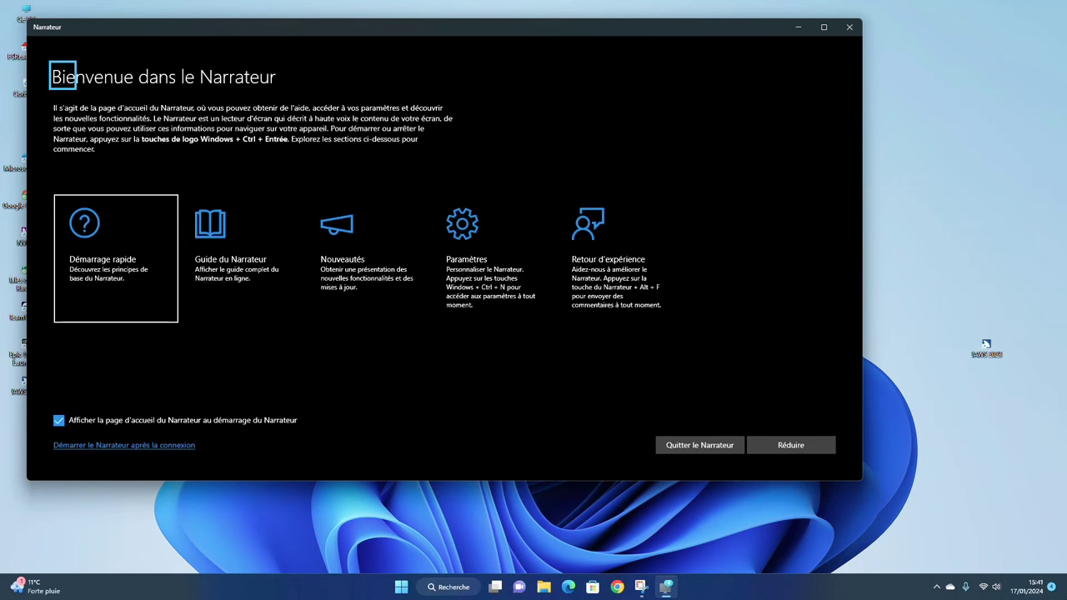
pyautogui.click(790, 445)
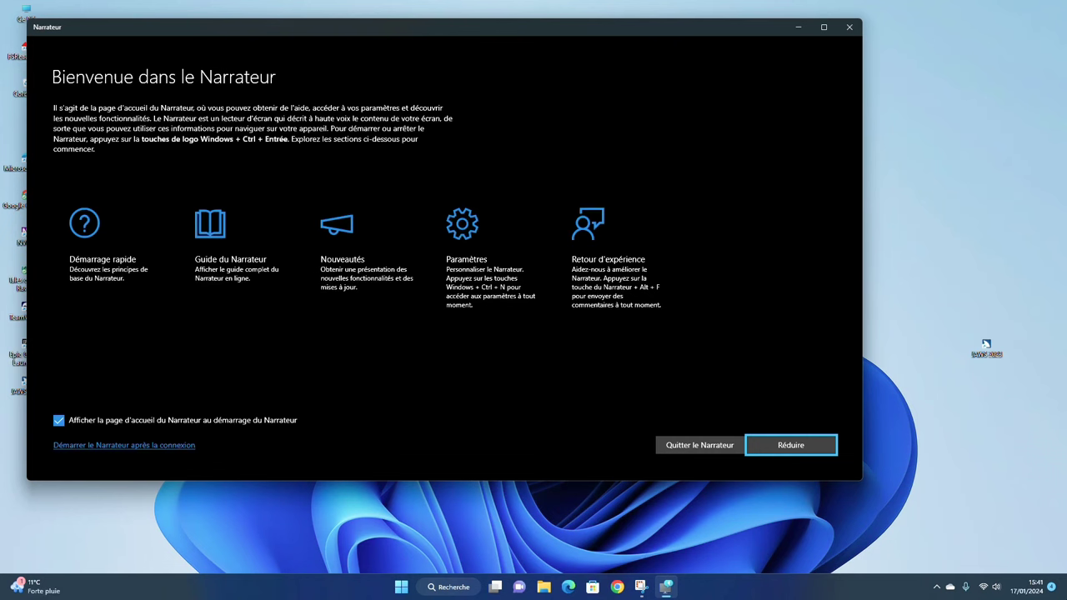
pyautogui.press('Return')
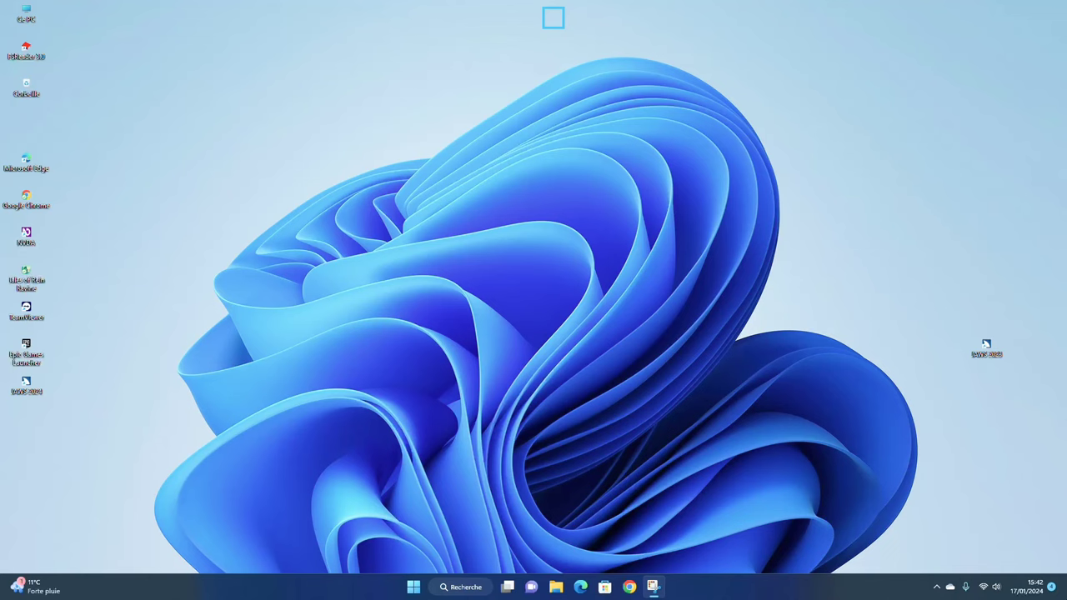
# Step: Search Windows for "bing", open the web results, and return to the desktop
pyautogui.press('super')
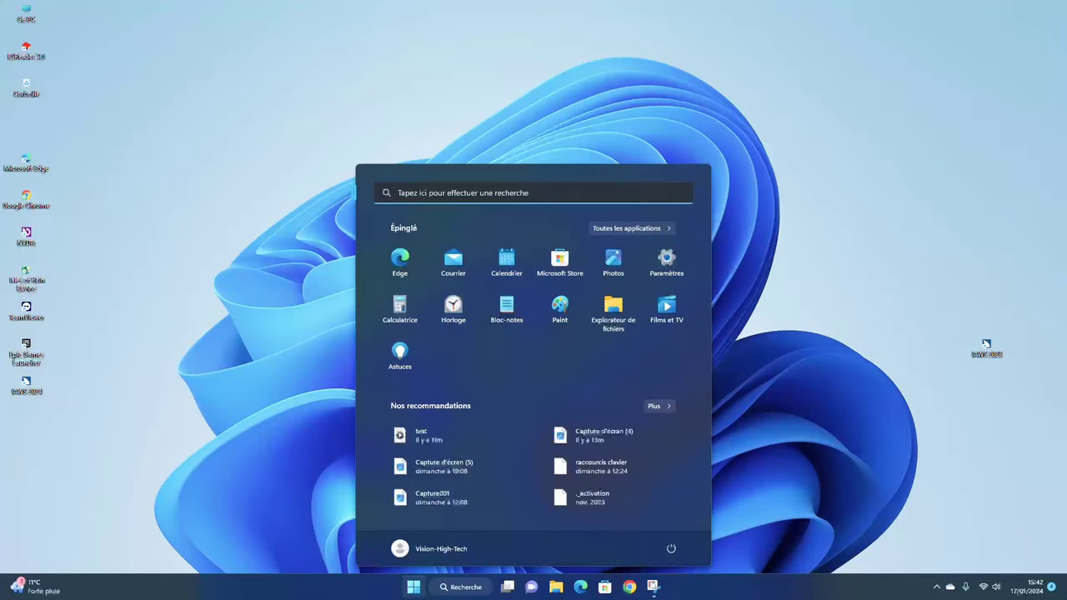
pyautogui.write('bing')
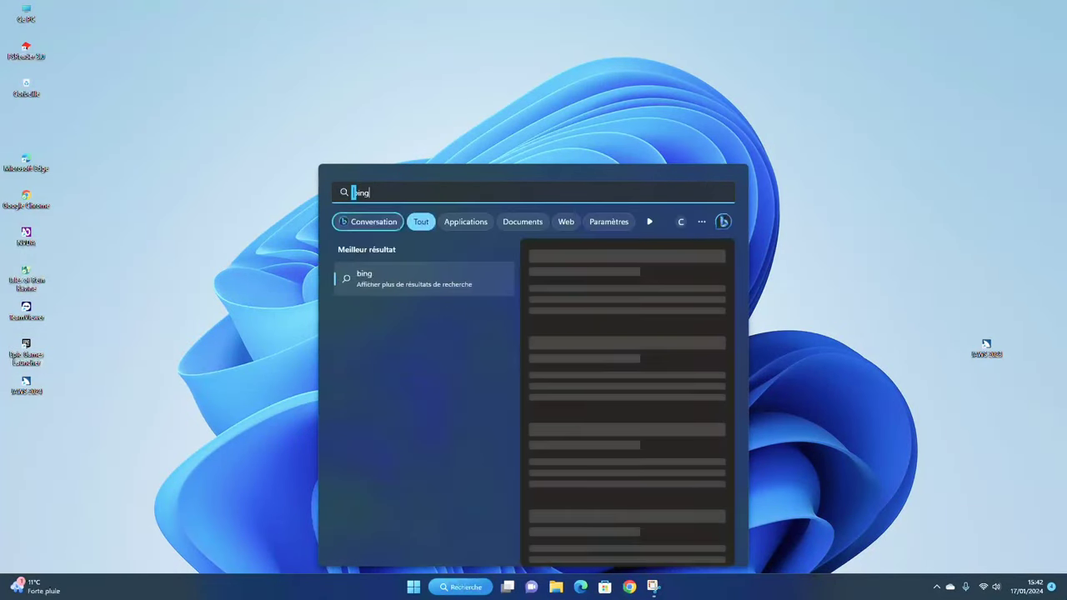
pyautogui.press('Return')
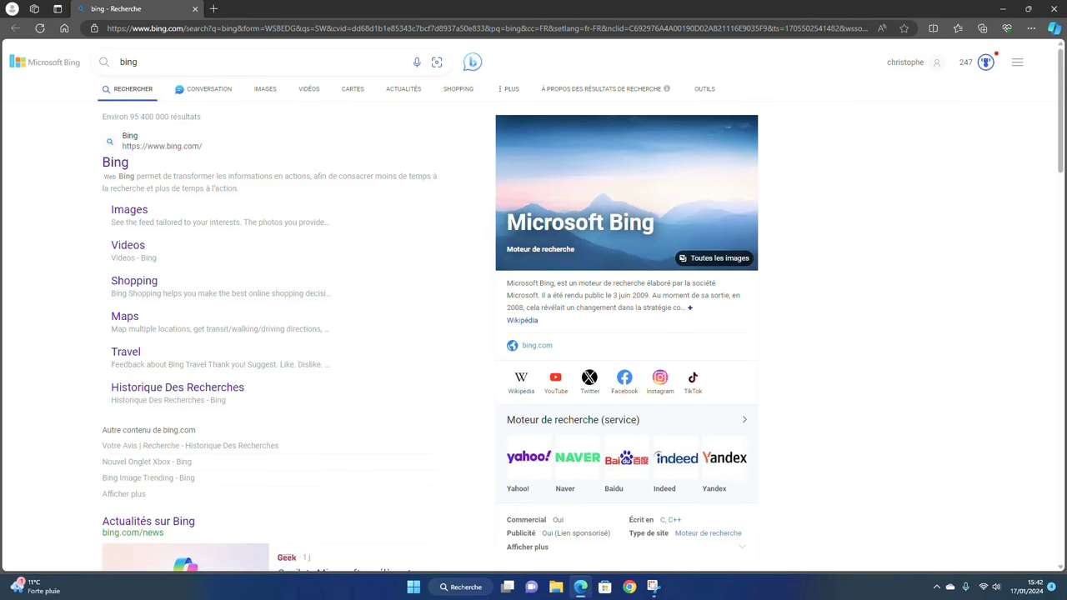
pyautogui.press('super+d')
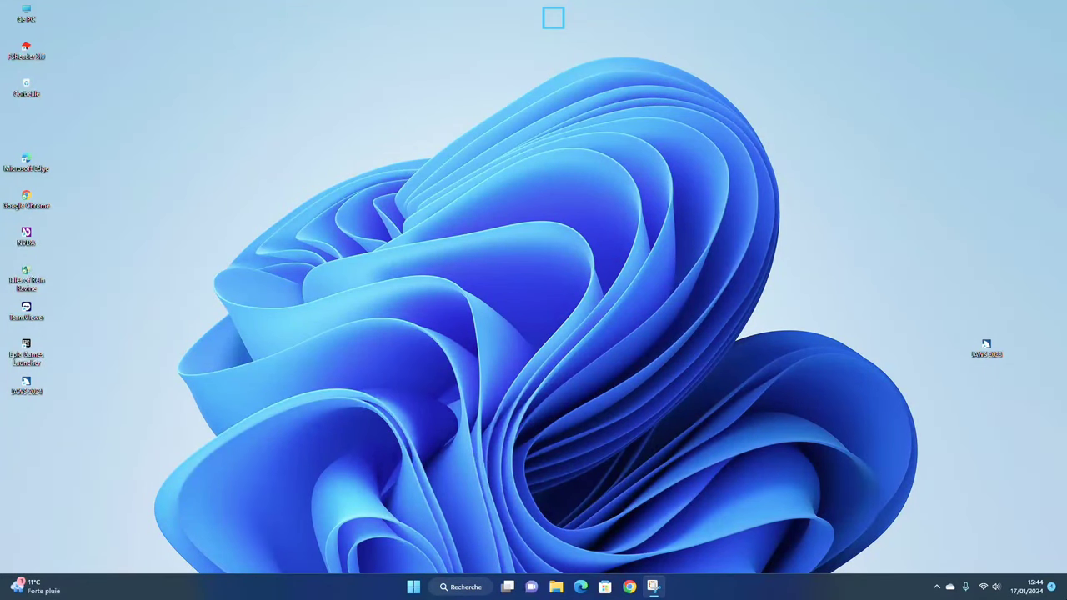
# Step: Turn on the Windows Magnifier (Loupe) and turn it off again
pyautogui.press('super+plus')
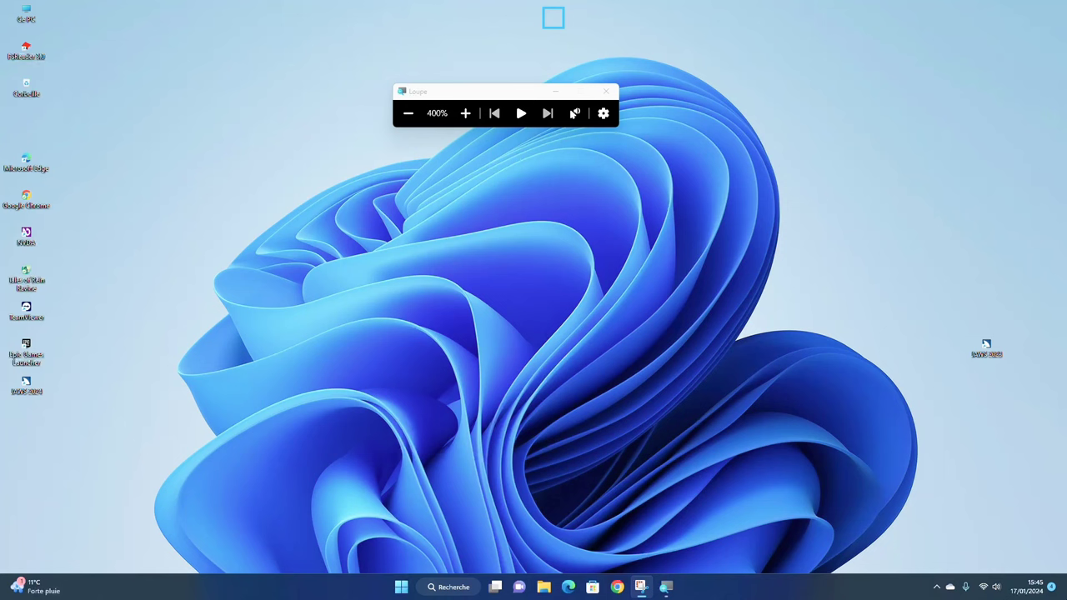
pyautogui.press('super+Escape')
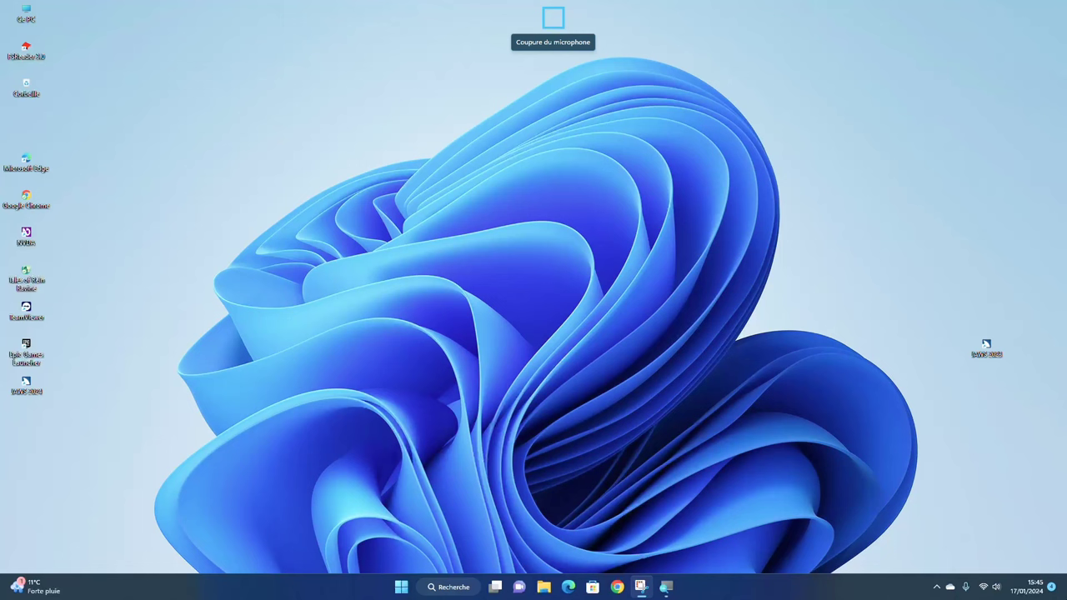
# Step: Move through the desktop icons from Corbeille down to Epic Games Launcher so Narrator reads each one
pyautogui.click(27, 88)
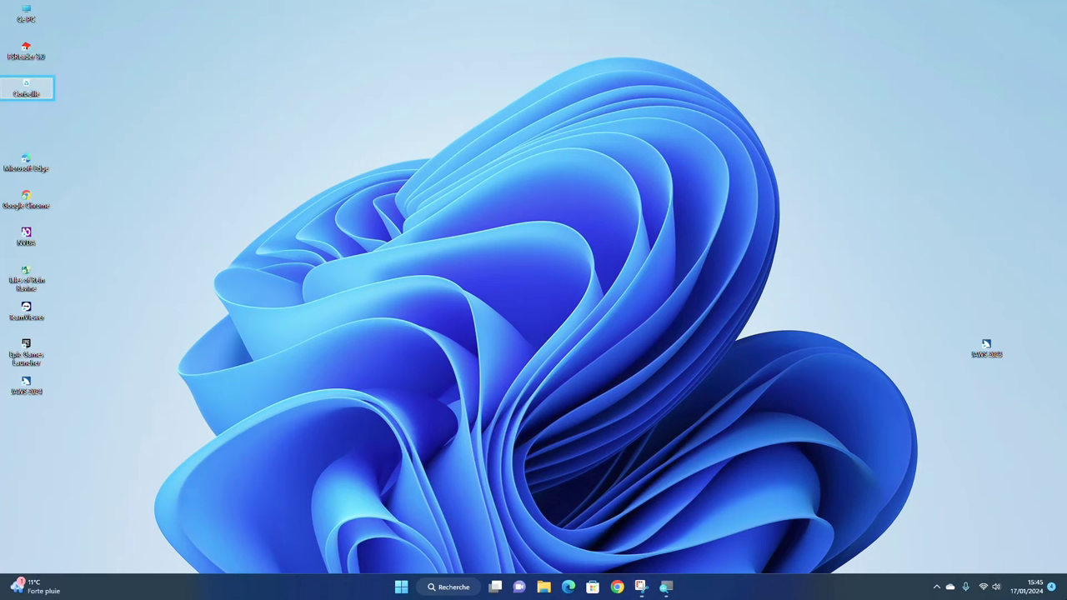
pyautogui.press('Down')
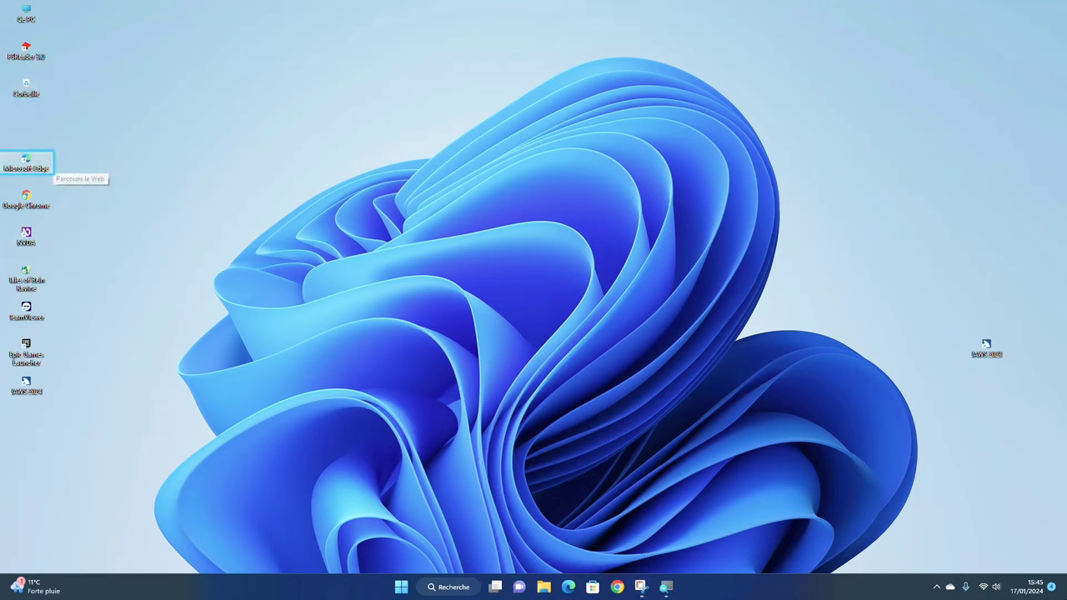
pyautogui.press('Down')
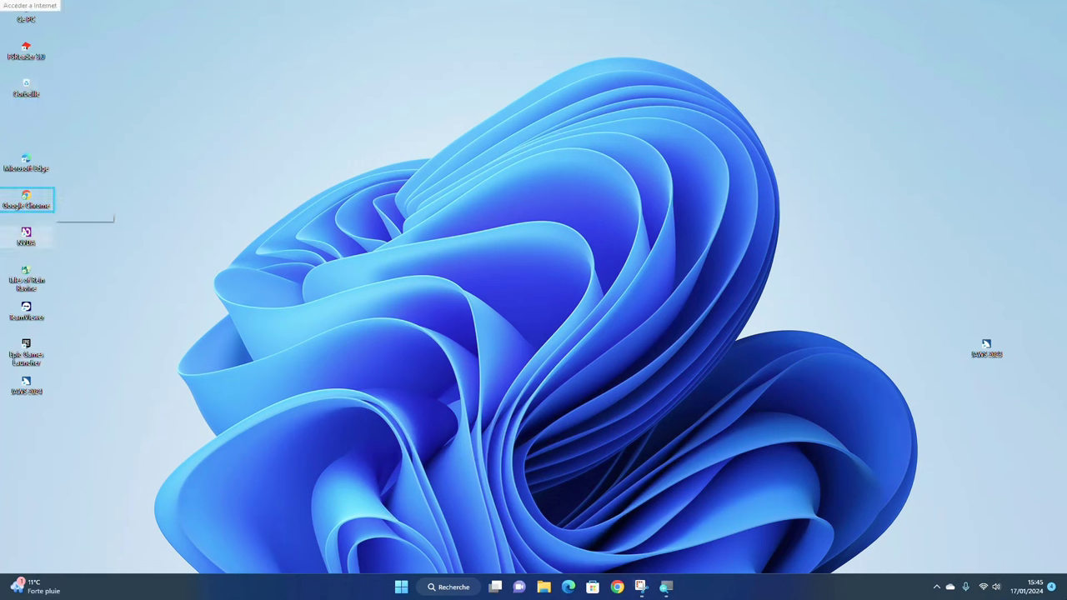
pyautogui.press('Down')
pyautogui.press('Down')
pyautogui.press('Down')
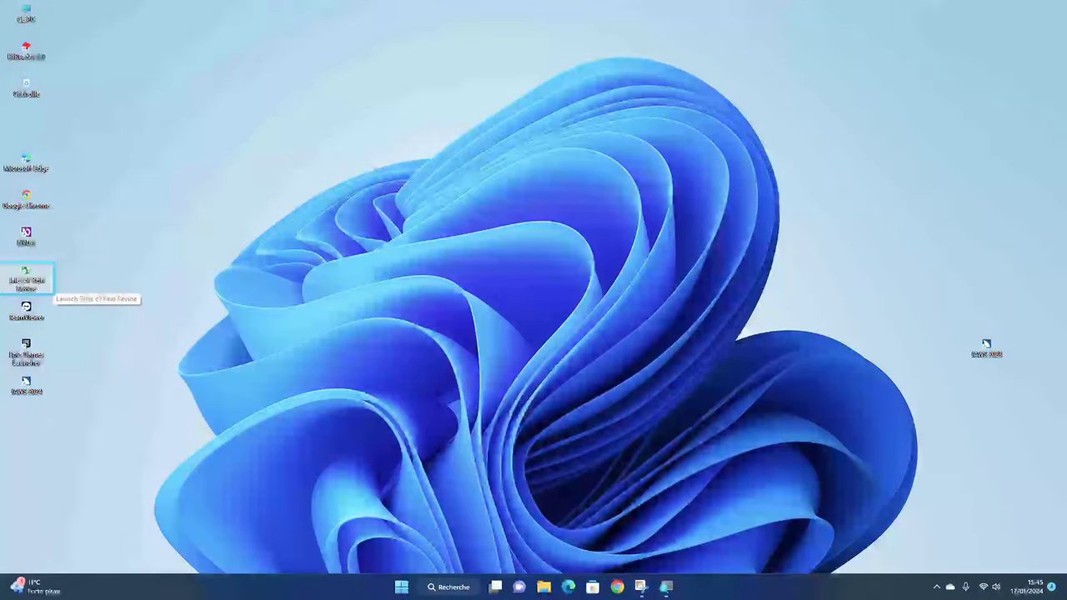
pyautogui.press('Down')
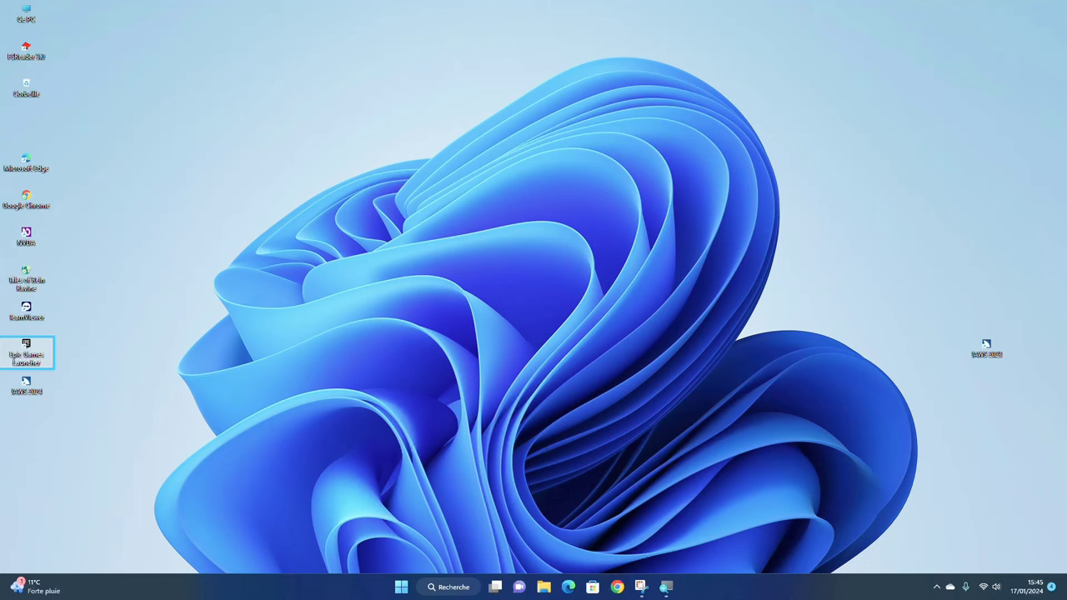
# Step: Open the Start menu, move Narrator through the pinned apps to Films et TV, and close the menu
pyautogui.press('super')
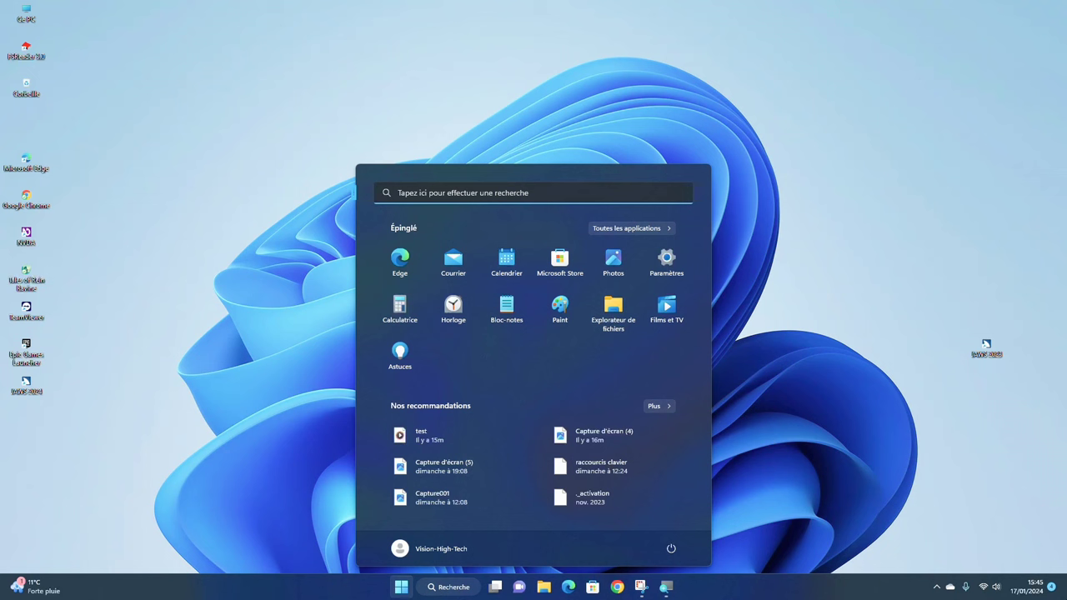
pyautogui.press('Tab')
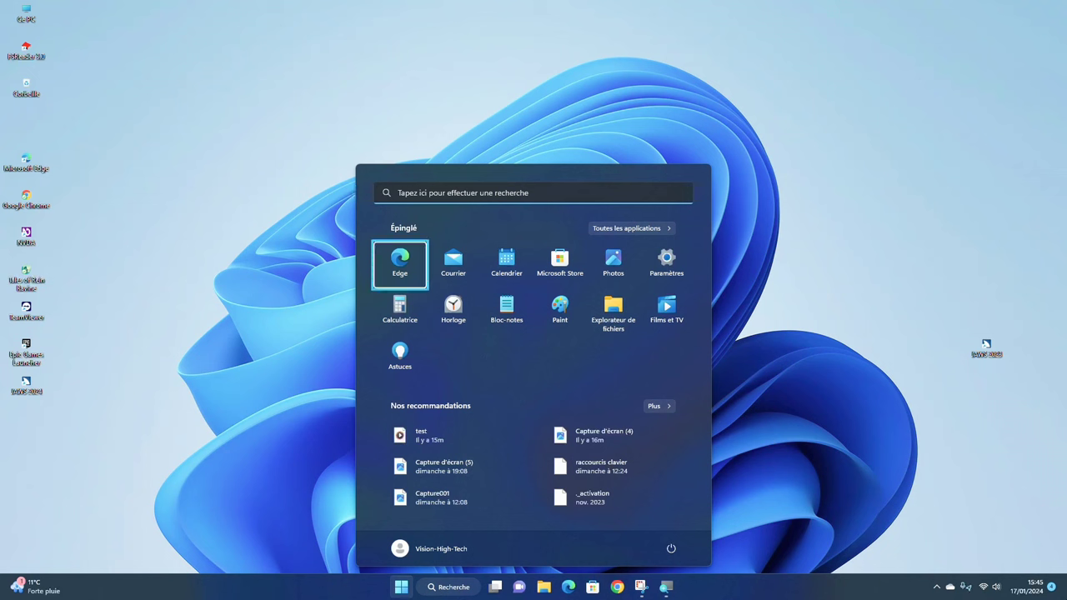
pyautogui.press('Up')
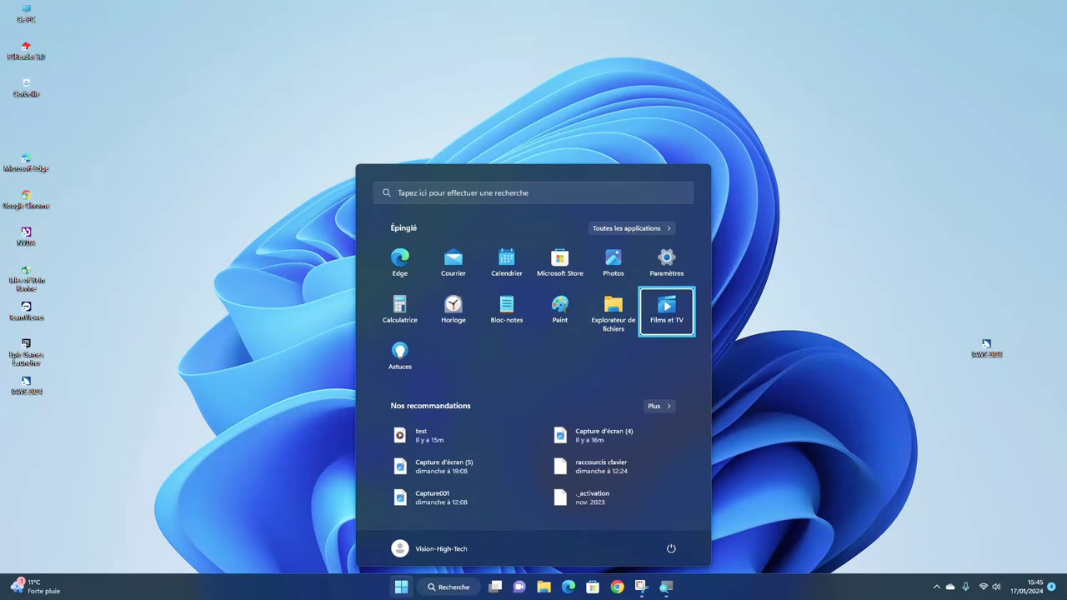
pyautogui.press('Escape')
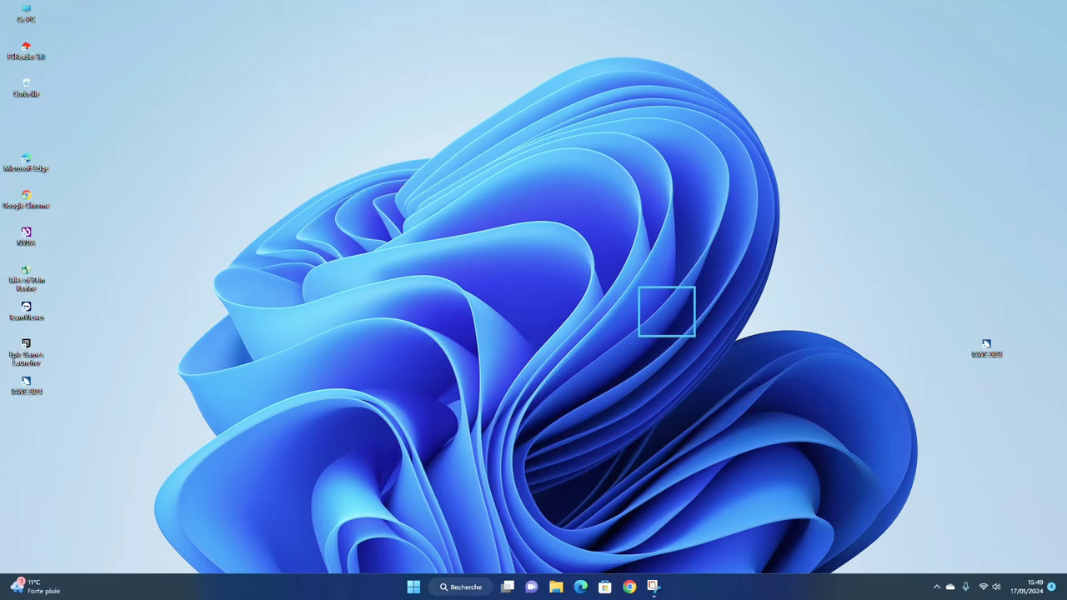
# Step: Open the weather and news widgets board and close it
pyautogui.click(34, 586)
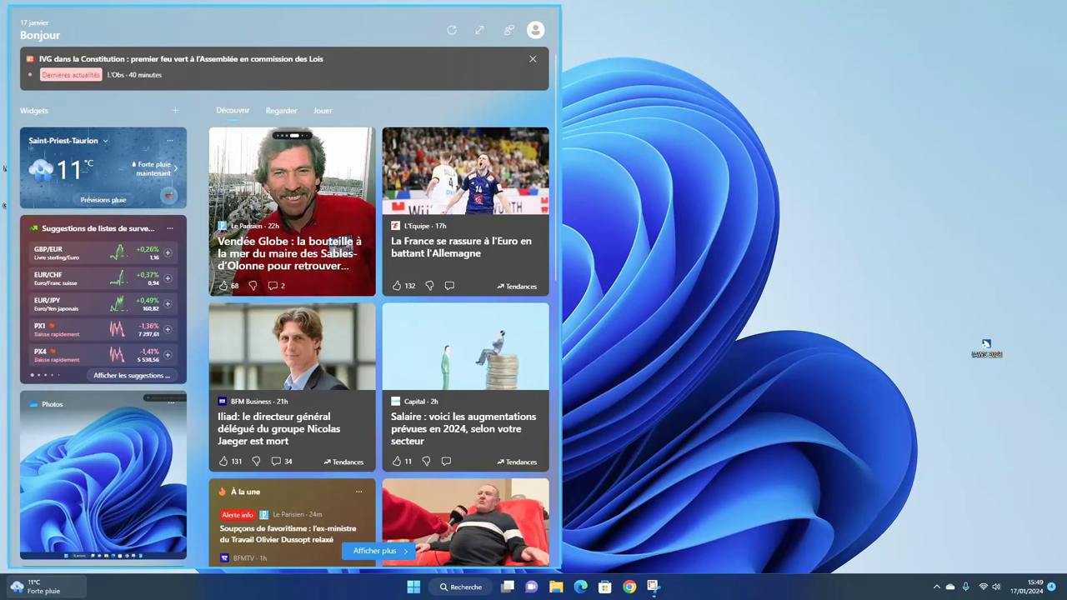
pyautogui.press('Escape')
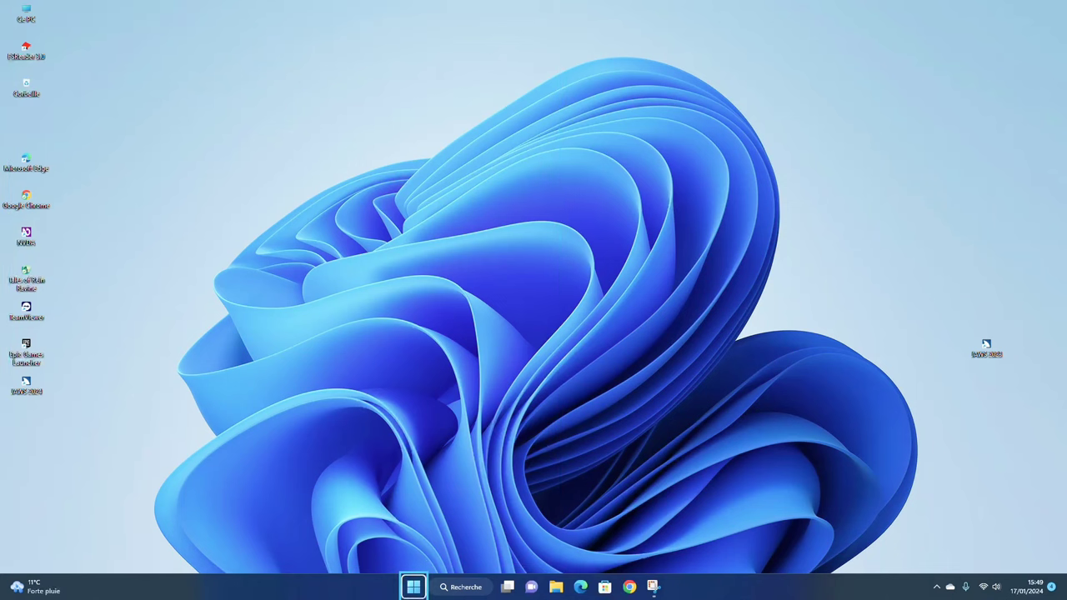
# Step: Move the focus along the taskbar apps to the file explorer, on to the hidden-icons control, and around to Start
pyautogui.press('Right')
pyautogui.press('Right')
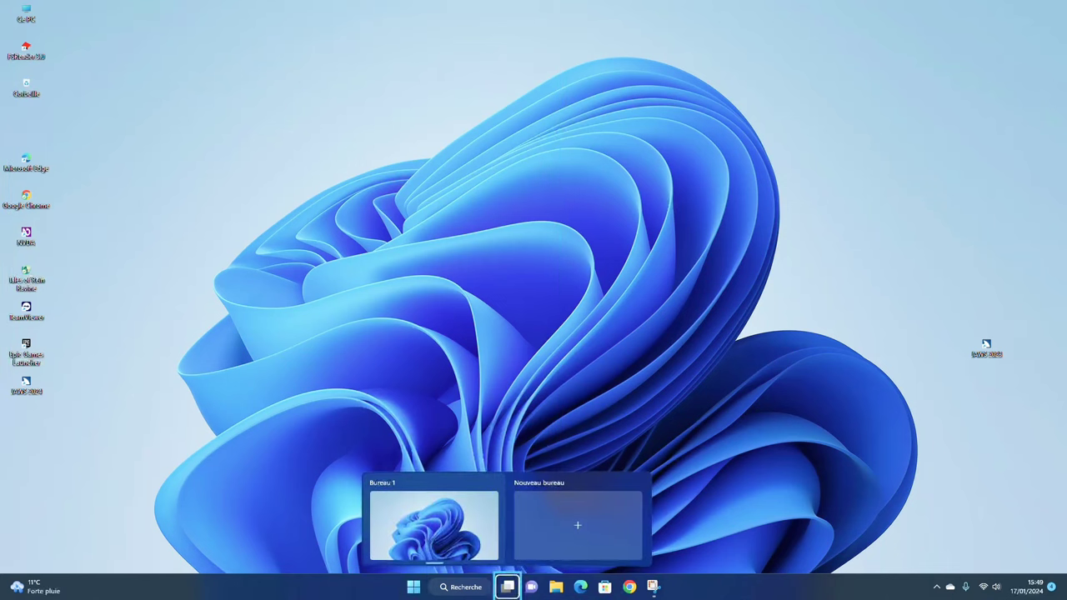
pyautogui.press('Right')
pyautogui.press('Right')
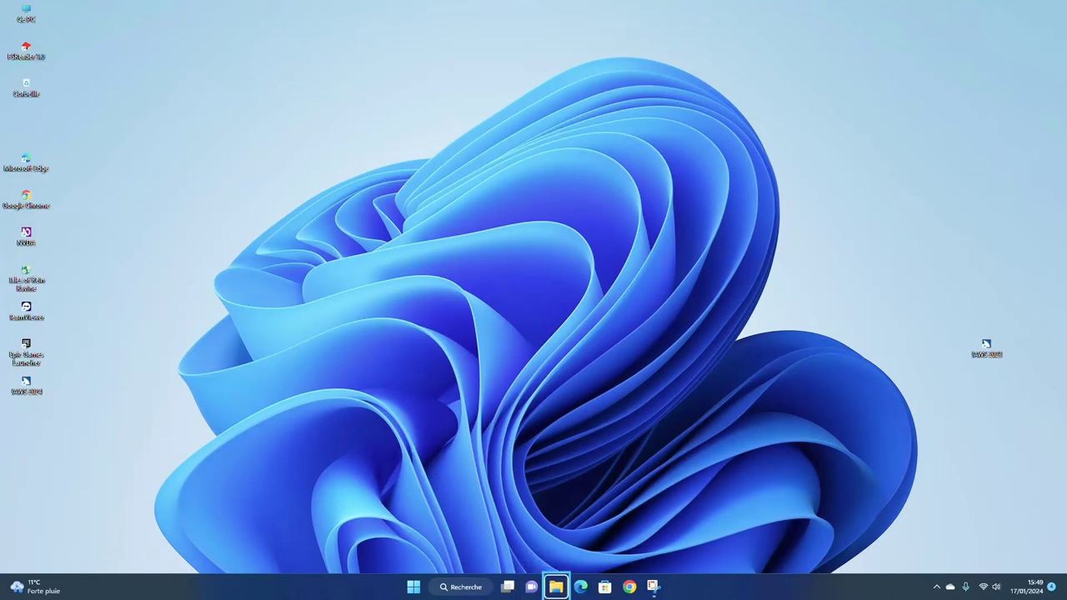
pyautogui.press('Tab')
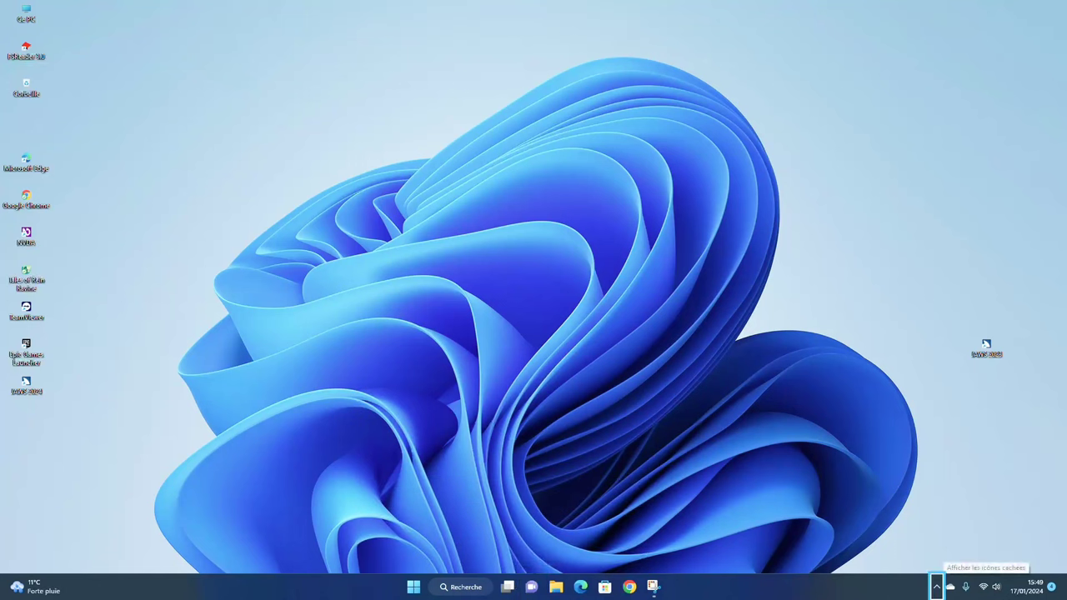
pyautogui.press('Tab')
pyautogui.press('Tab')
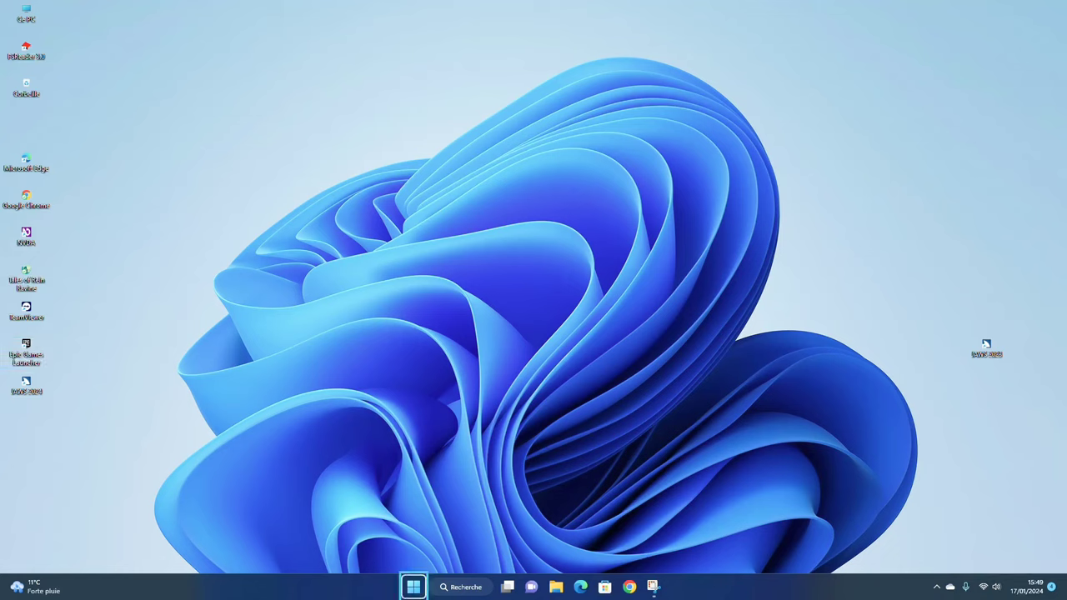